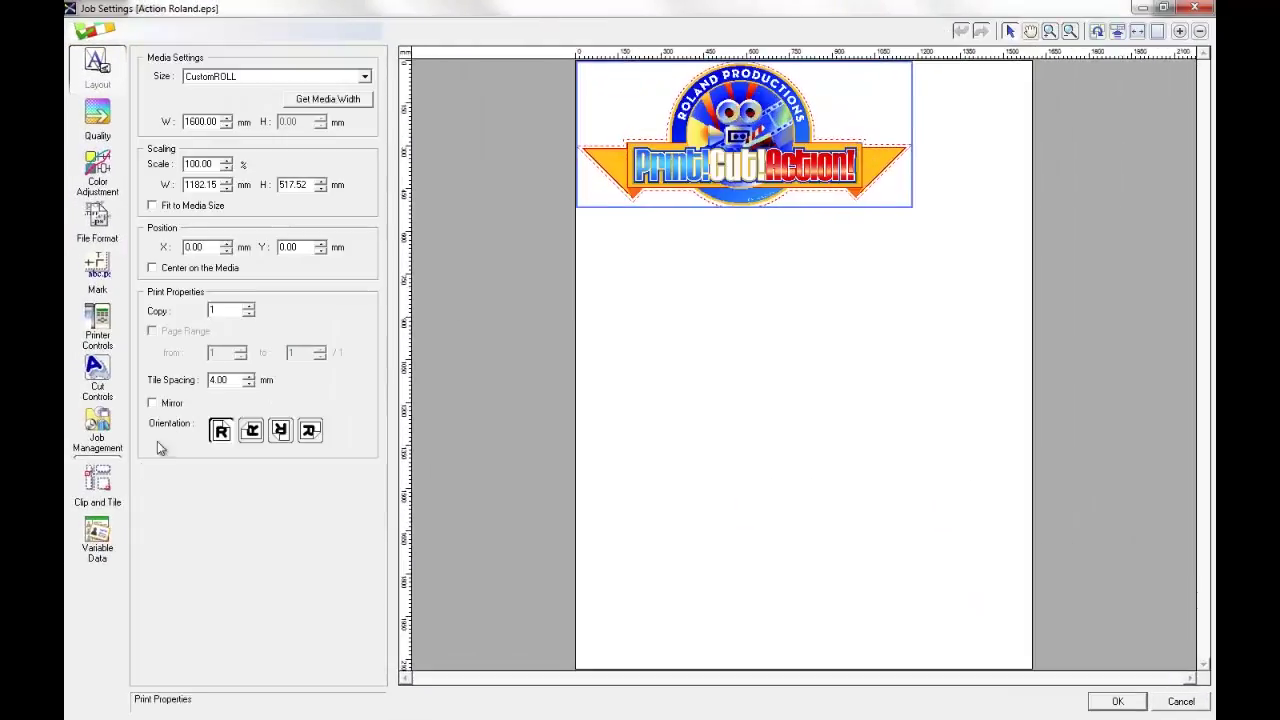
Step: Review the Action Roland.eps job's Job Management options, then cancel its job settings
{"action": "left_click", "coordinate": [97, 438]}
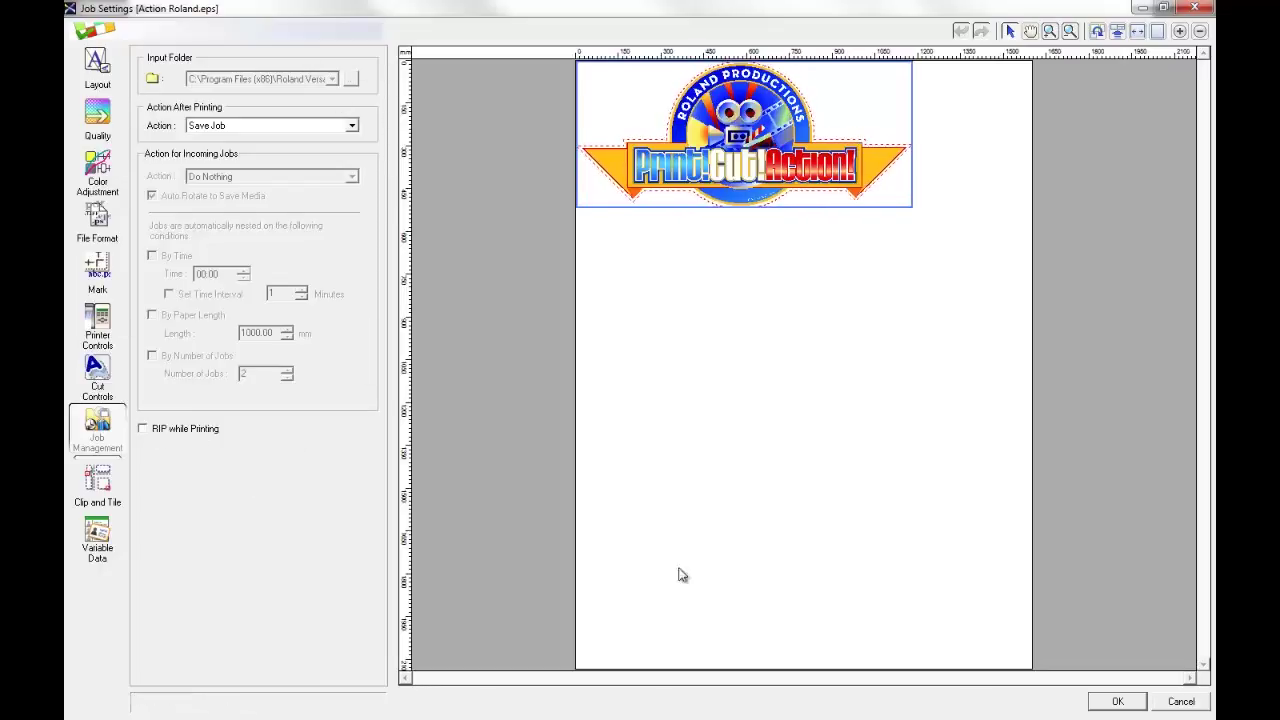
{"action": "left_click", "coordinate": [1130, 701]}
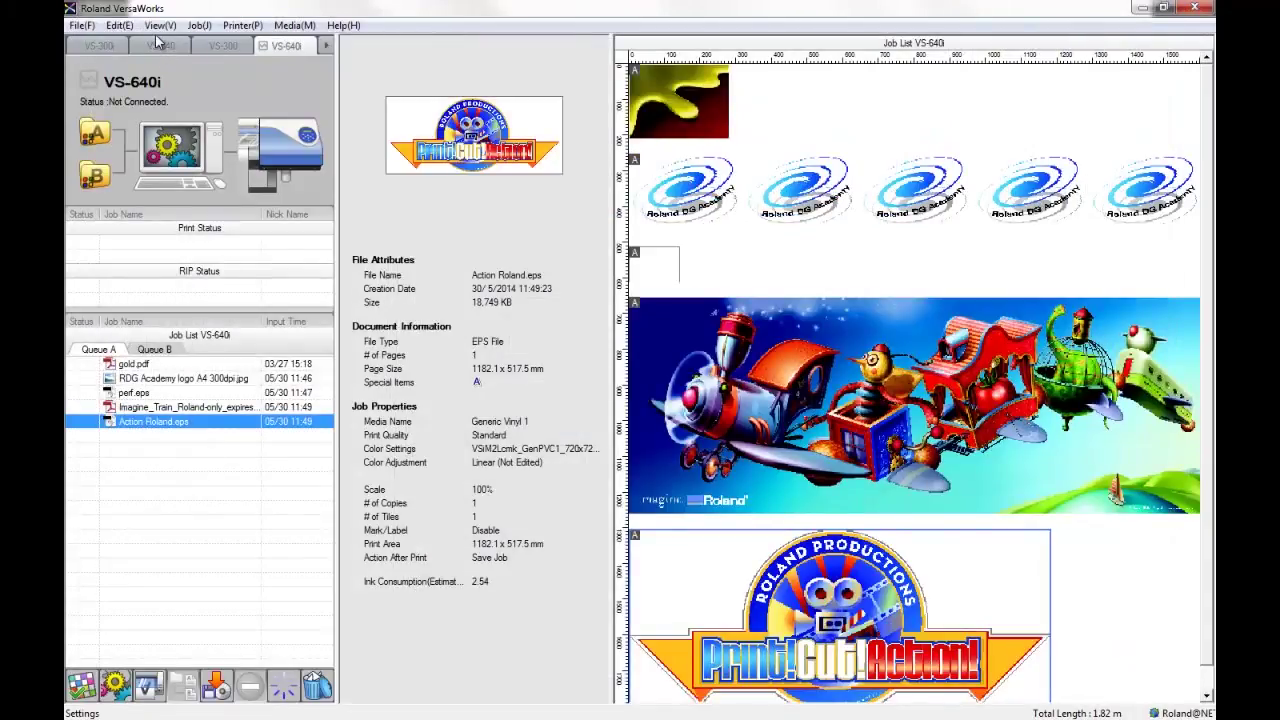
Step: Open the Queue A Settings from the Edit menu and drag the properties dialog into view
{"action": "left_click", "coordinate": [118, 26]}
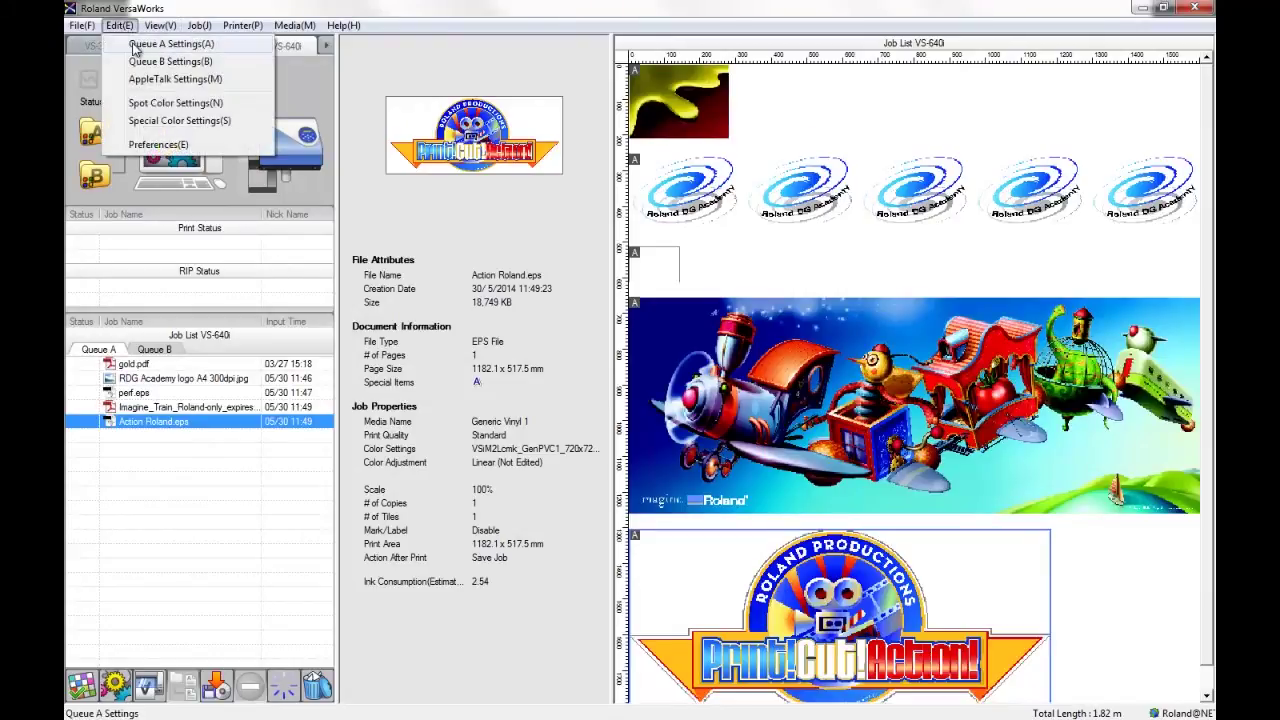
{"action": "key", "text": "Escape"}
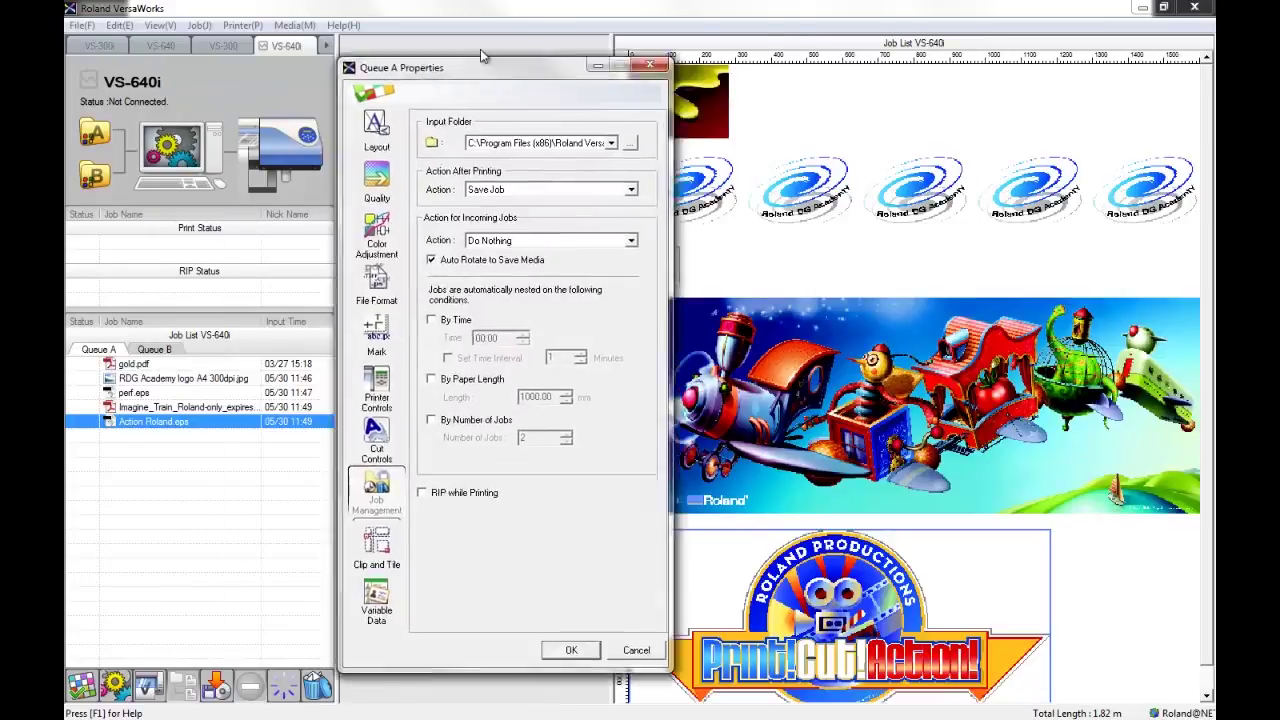
{"action": "left_click_drag", "start_coordinate": [374, 52], "coordinate": [454, 60]}
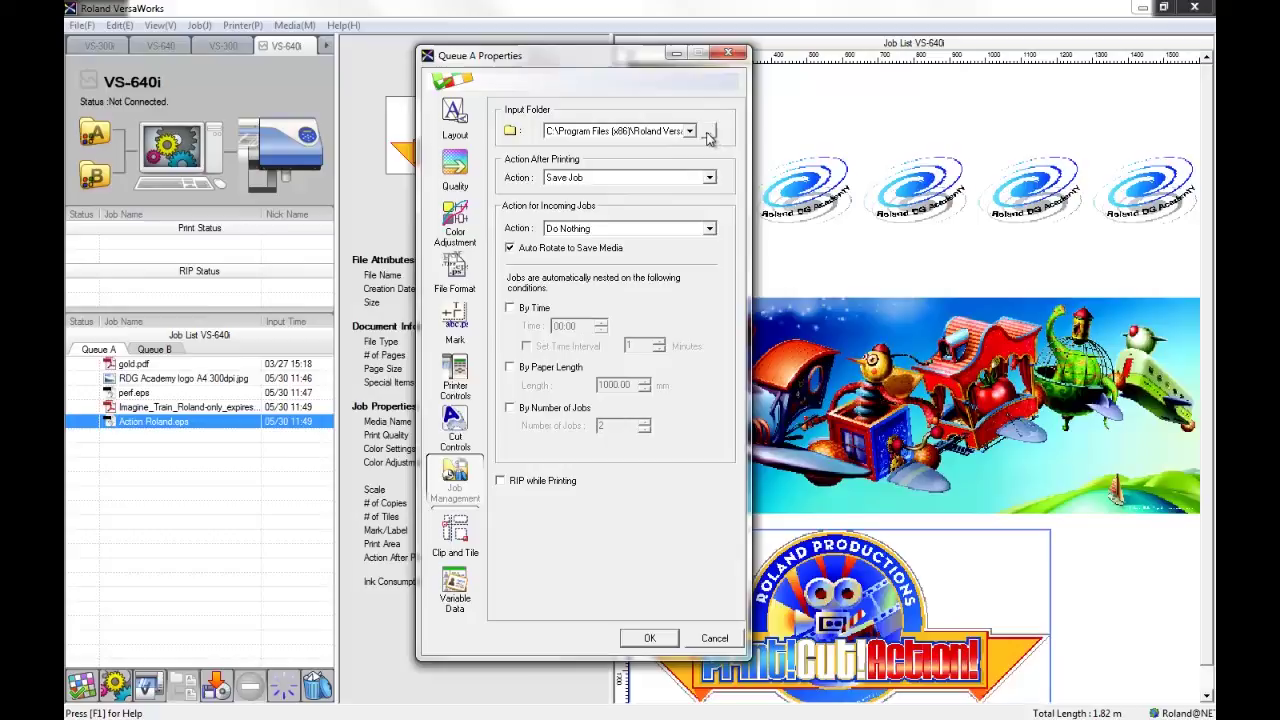
Step: Set Queue A's input folder to C:\RVW Inputs QA
{"action": "left_click", "coordinate": [708, 134]}
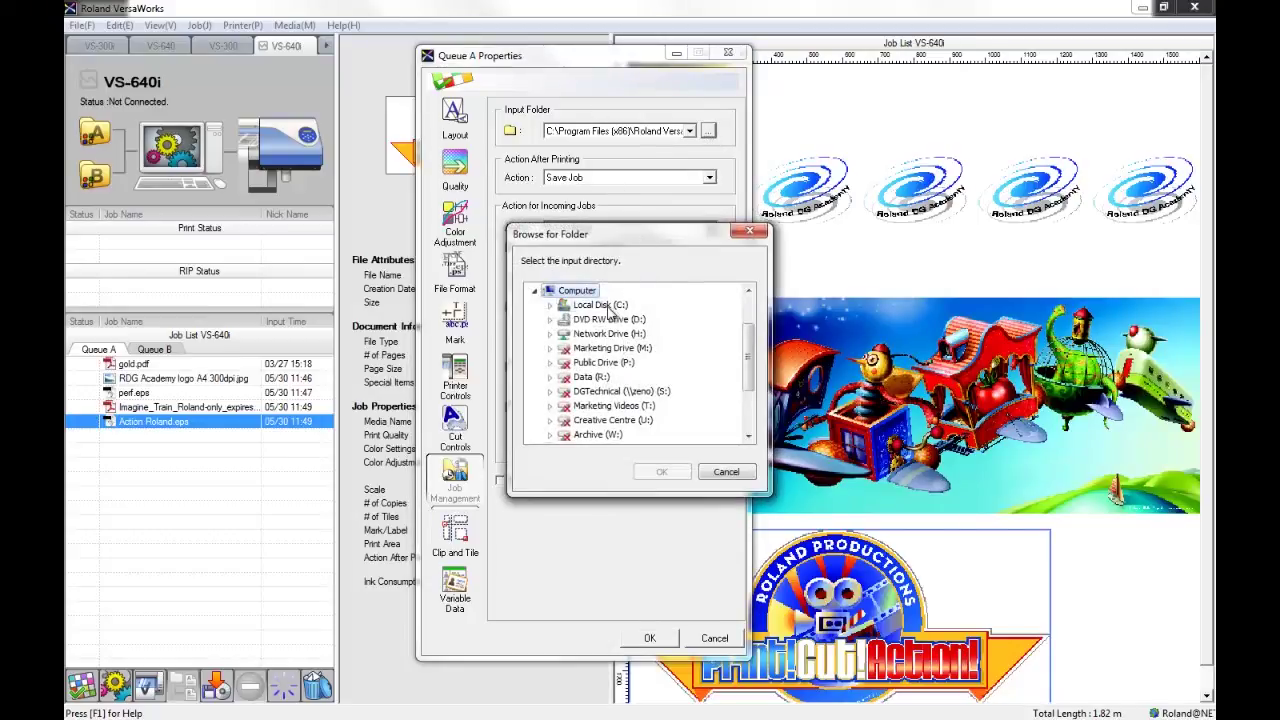
{"action": "double_click", "coordinate": [605, 305]}
{"action": "left_click", "coordinate": [612, 436]}
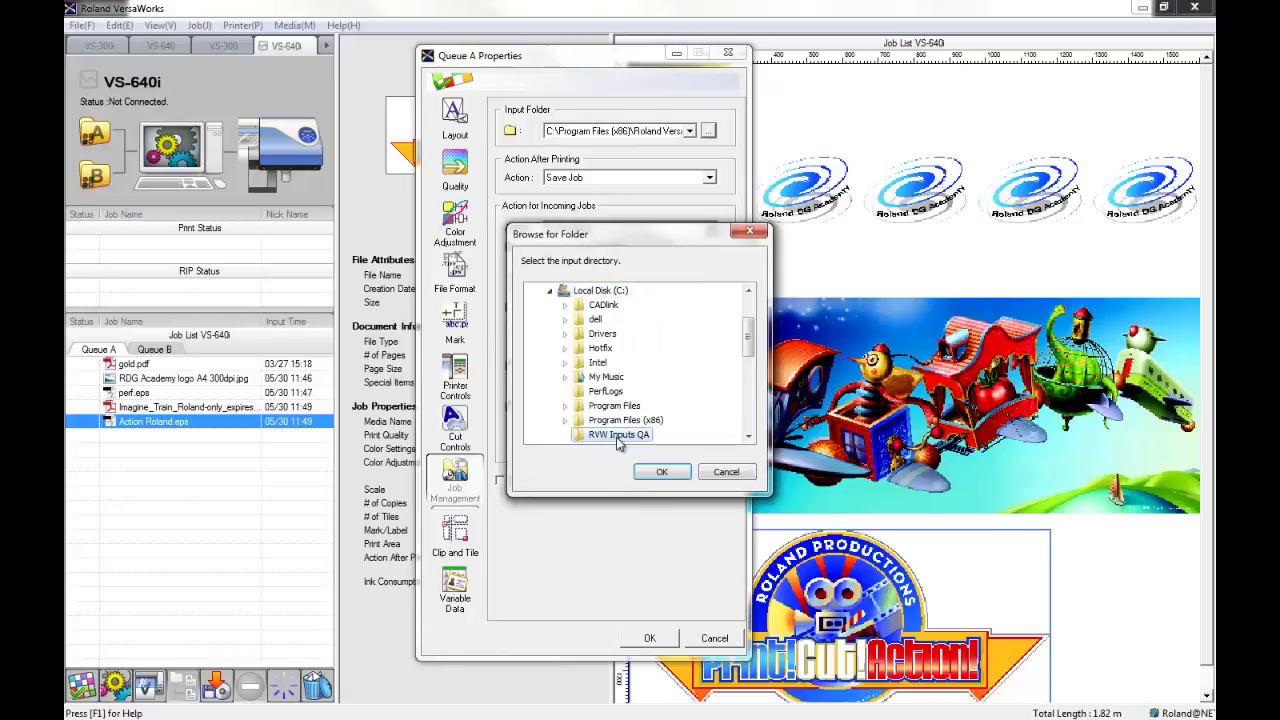
{"action": "left_click", "coordinate": [664, 473]}
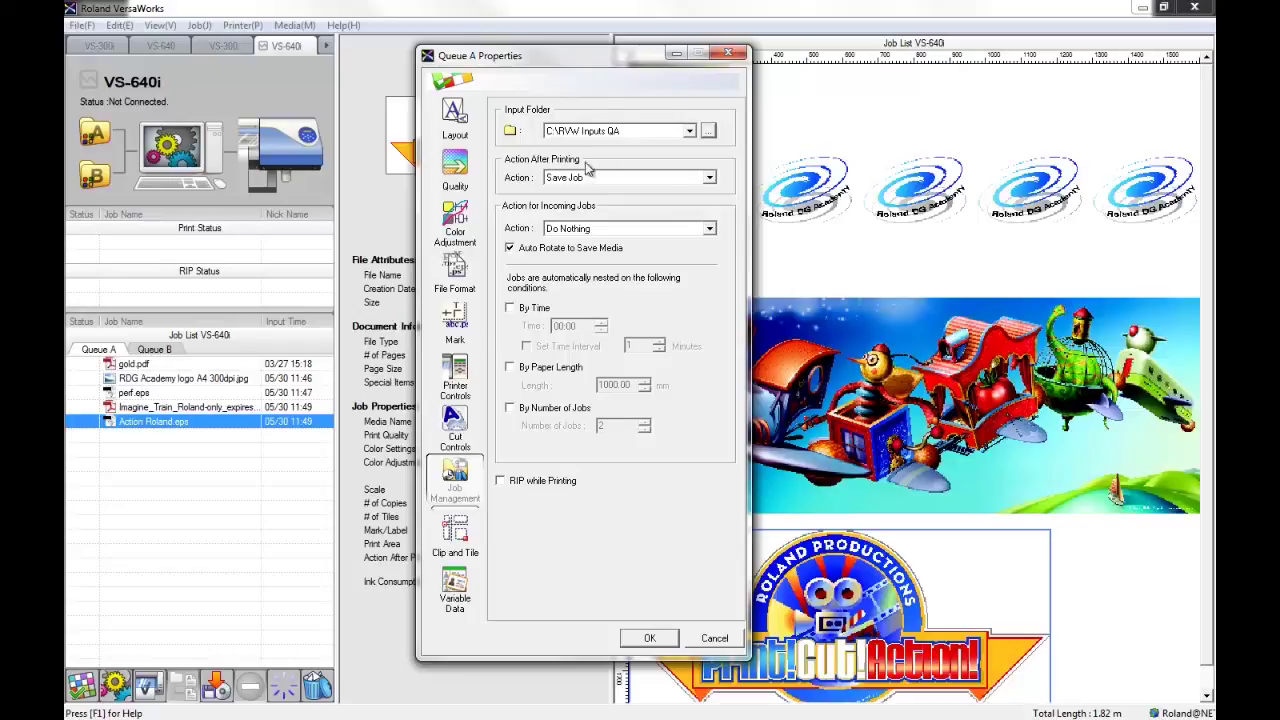
{"action": "left_click", "coordinate": [711, 178]}
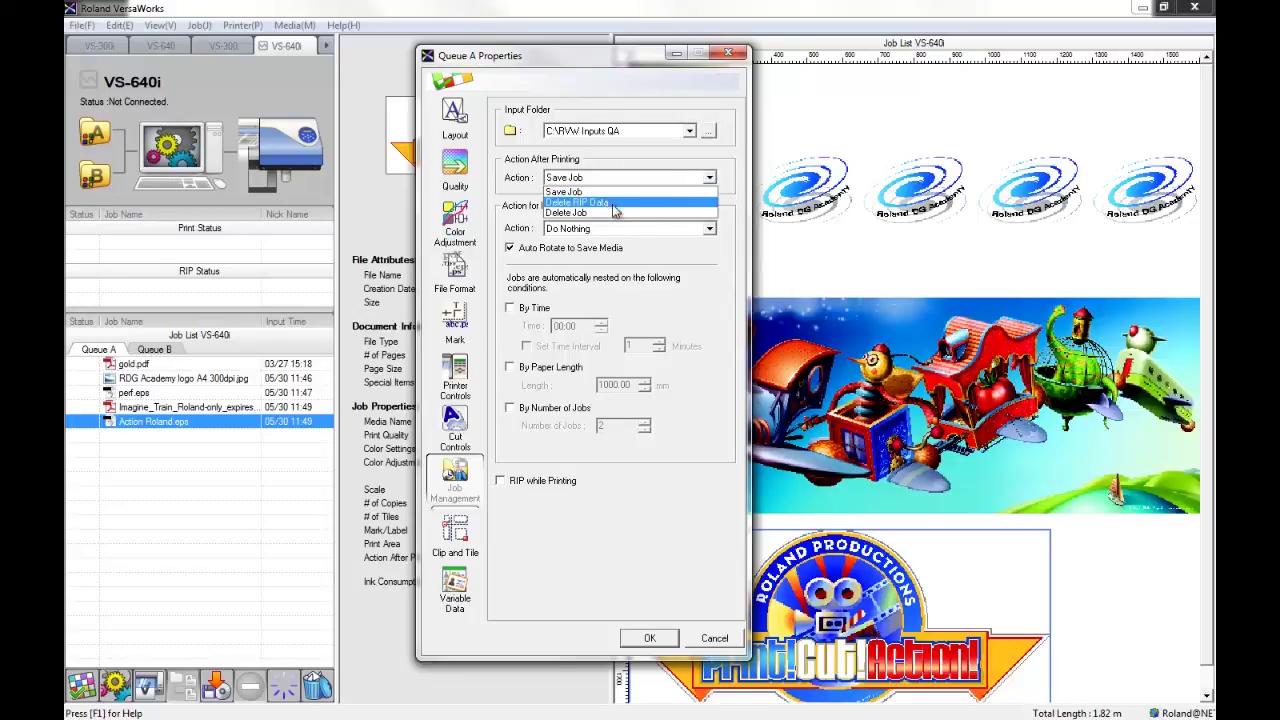
{"action": "left_click", "coordinate": [585, 191]}
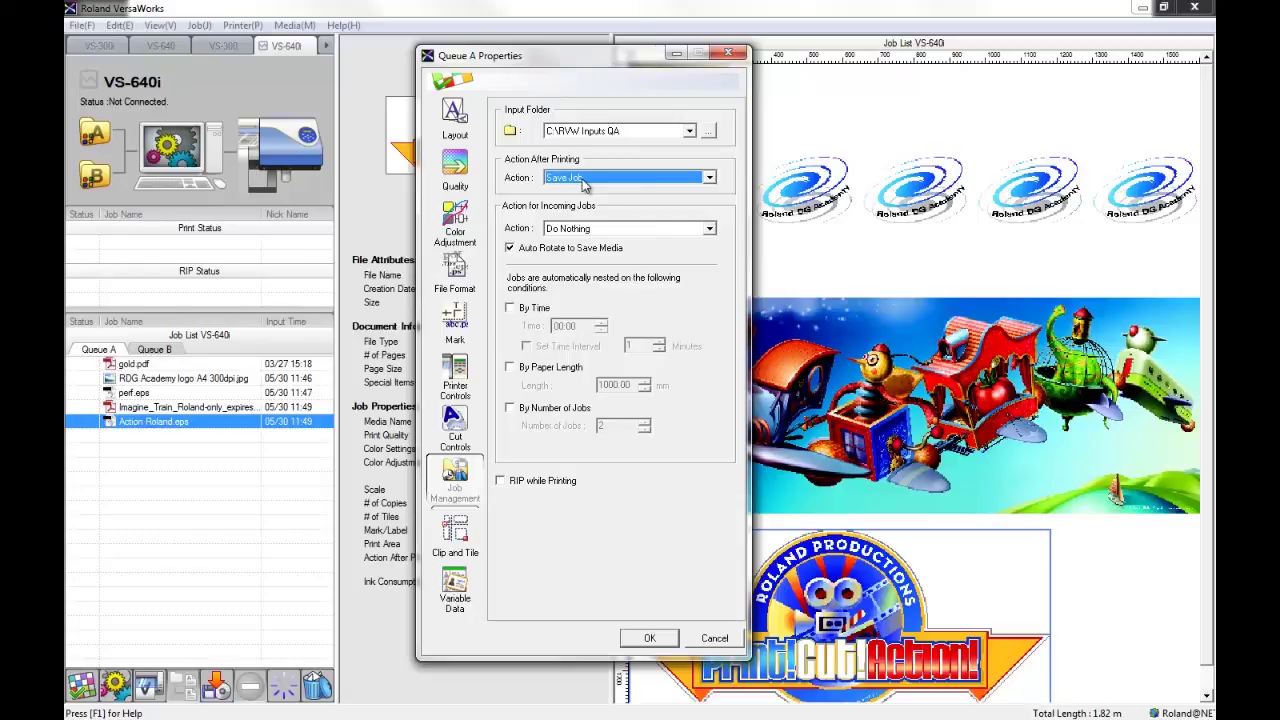
{"action": "left_click", "coordinate": [585, 178]}
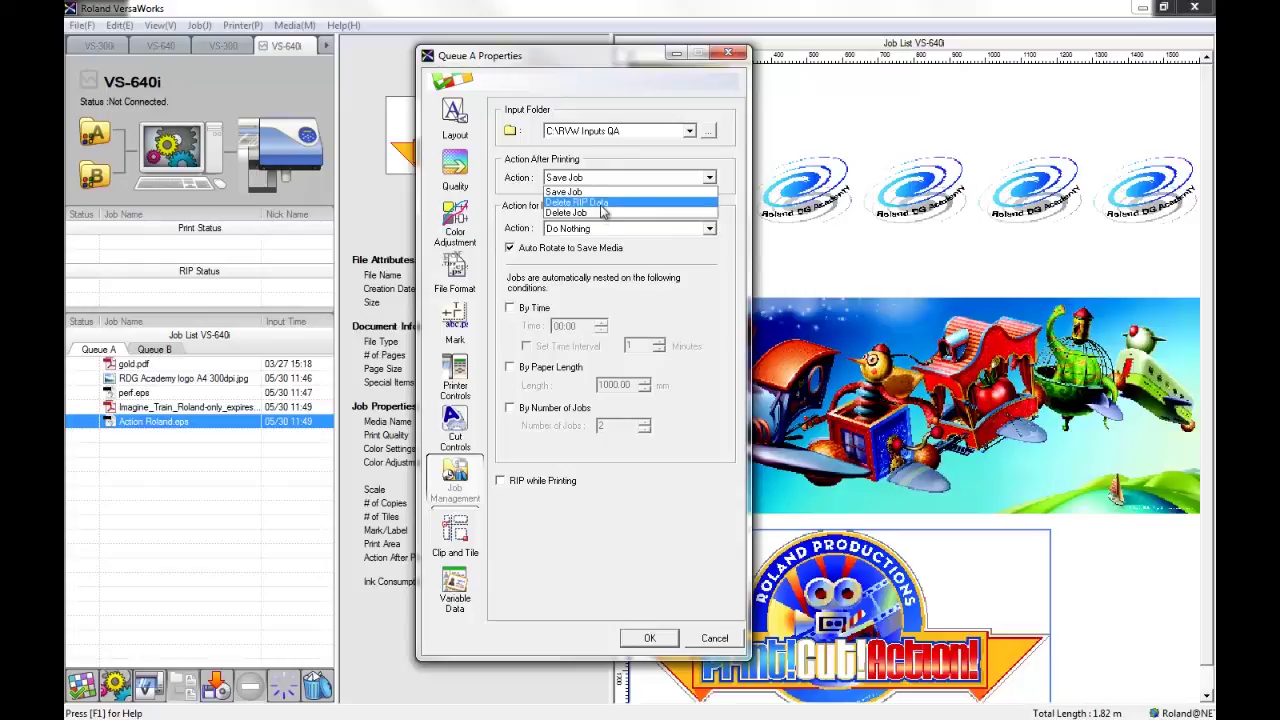
{"action": "left_click", "coordinate": [598, 192]}
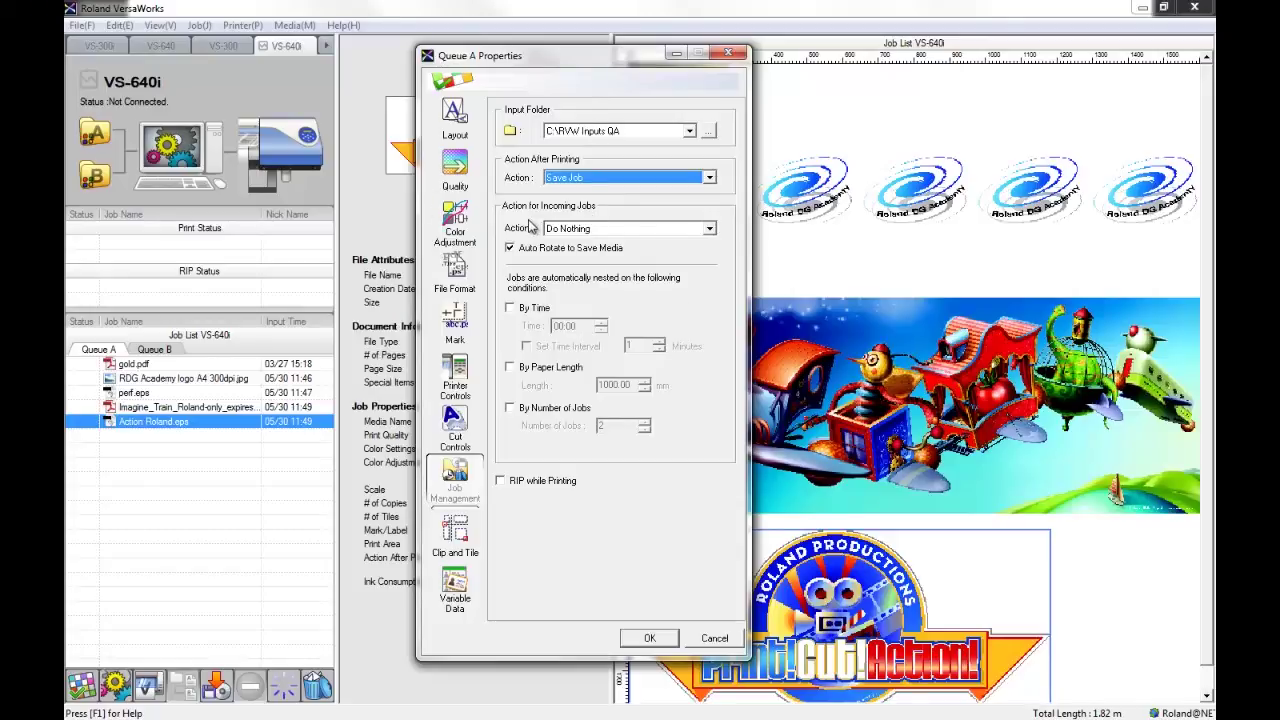
{"action": "left_click", "coordinate": [560, 230]}
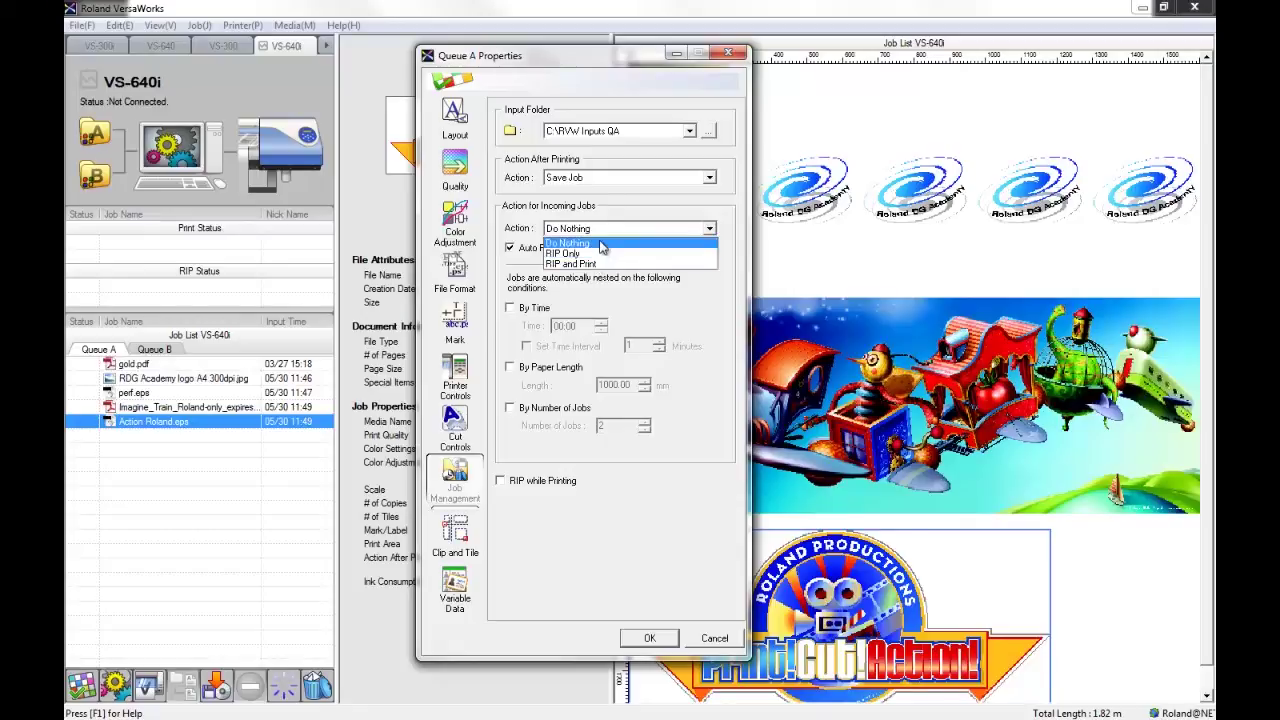
{"action": "left_click", "coordinate": [600, 243]}
{"action": "left_click", "coordinate": [601, 233]}
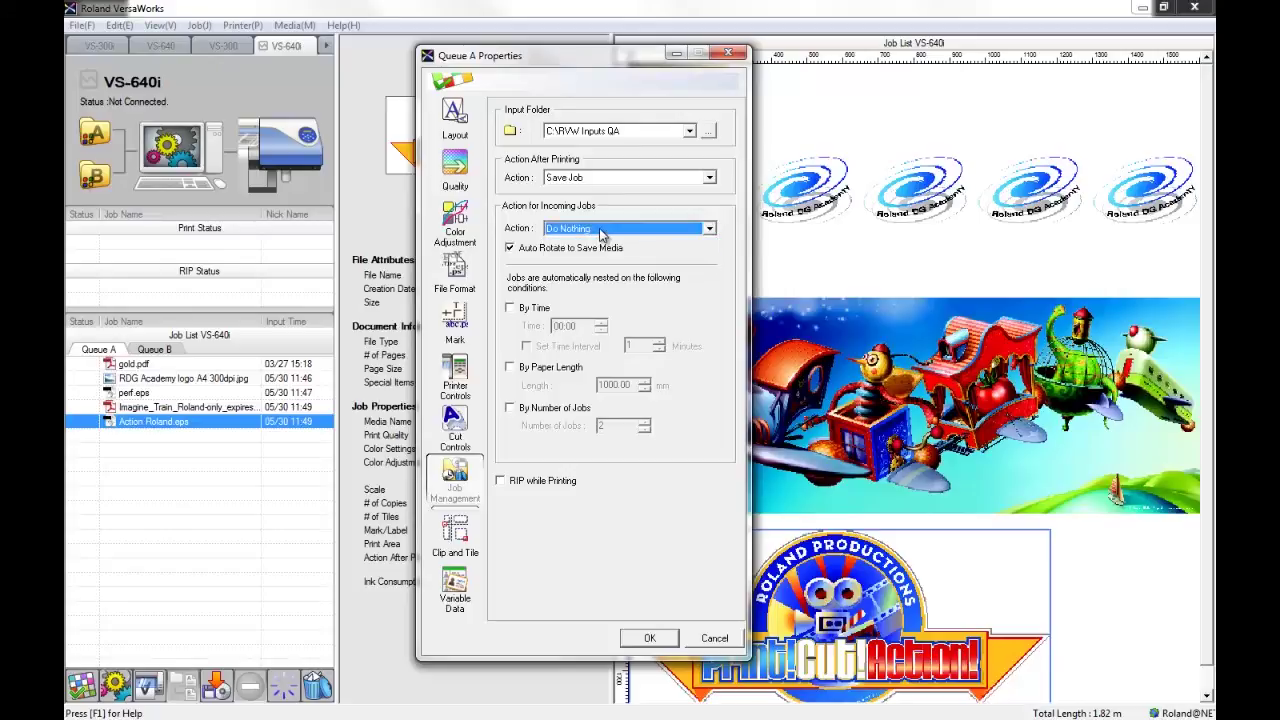
{"action": "left_click", "coordinate": [601, 232]}
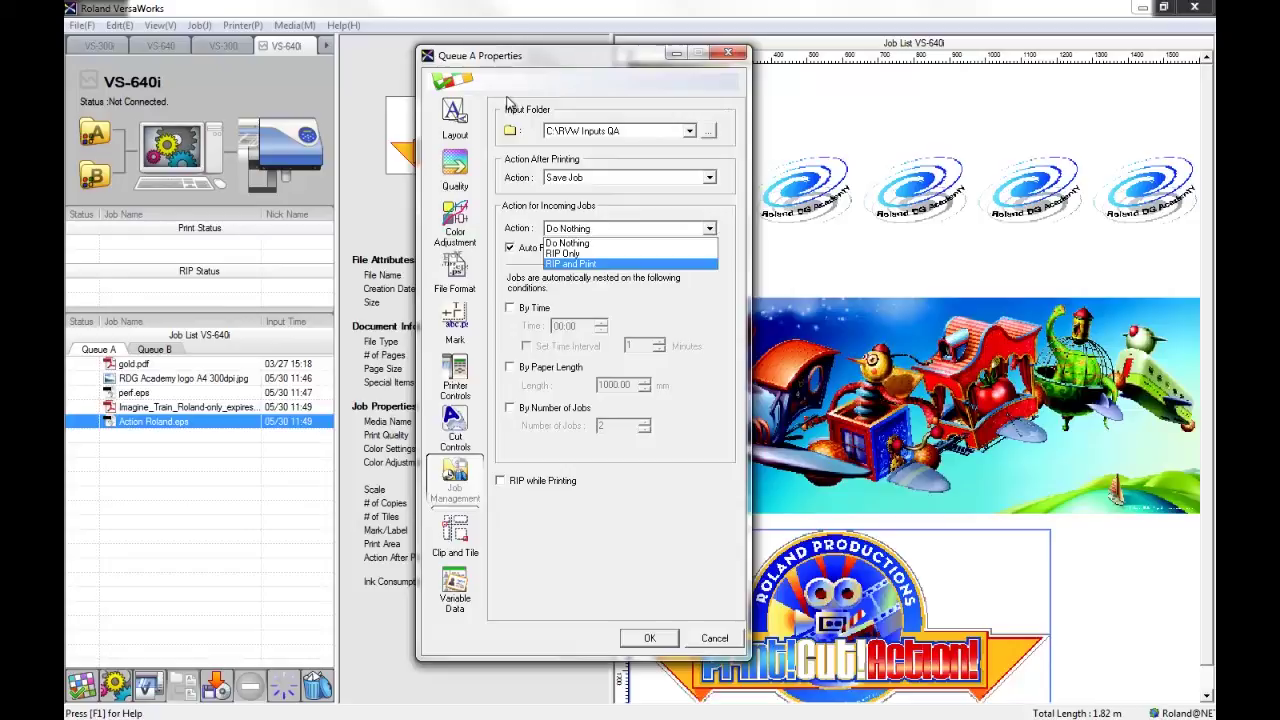
{"action": "left_click", "coordinate": [599, 245]}
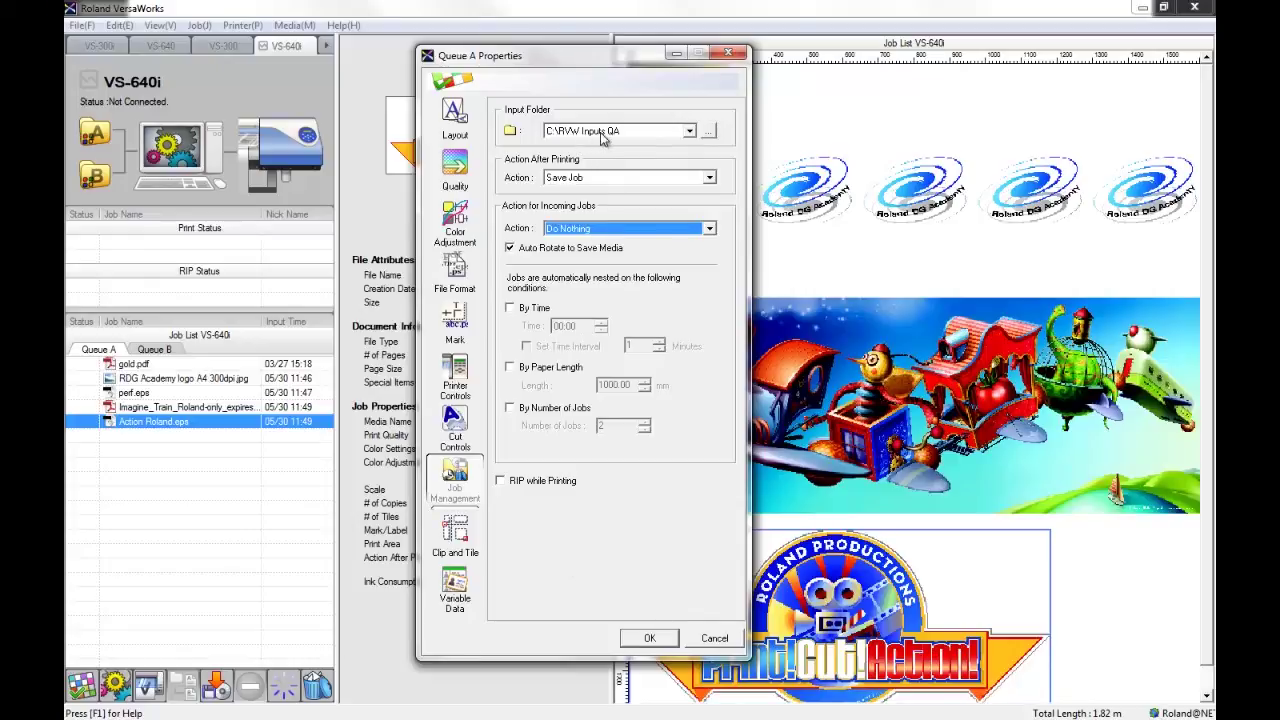
Step: Confirm the Queue A properties with OK
{"action": "left_click", "coordinate": [644, 639]}
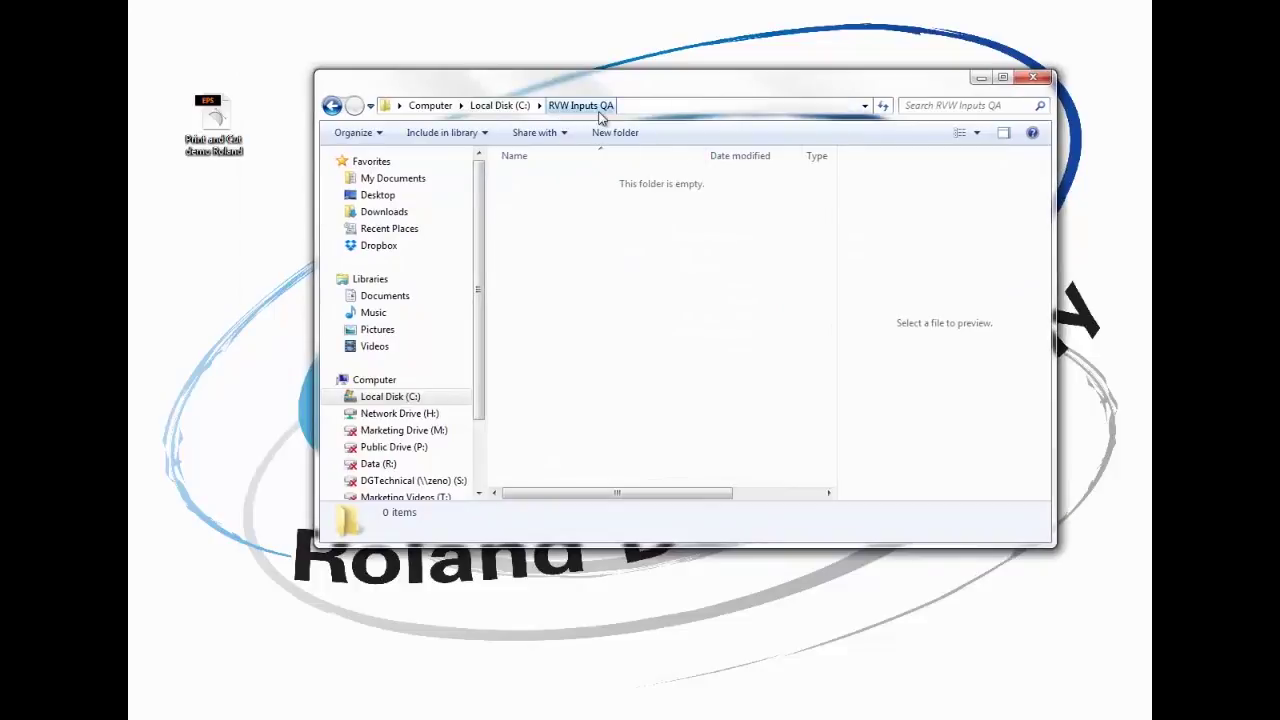
Step: Drag the Print and Cut demo Roland EPS from the desktop into RVW Inputs QA
{"action": "left_click", "coordinate": [212, 117]}
{"action": "left_click_drag", "start_coordinate": [212, 117], "coordinate": [540, 287]}
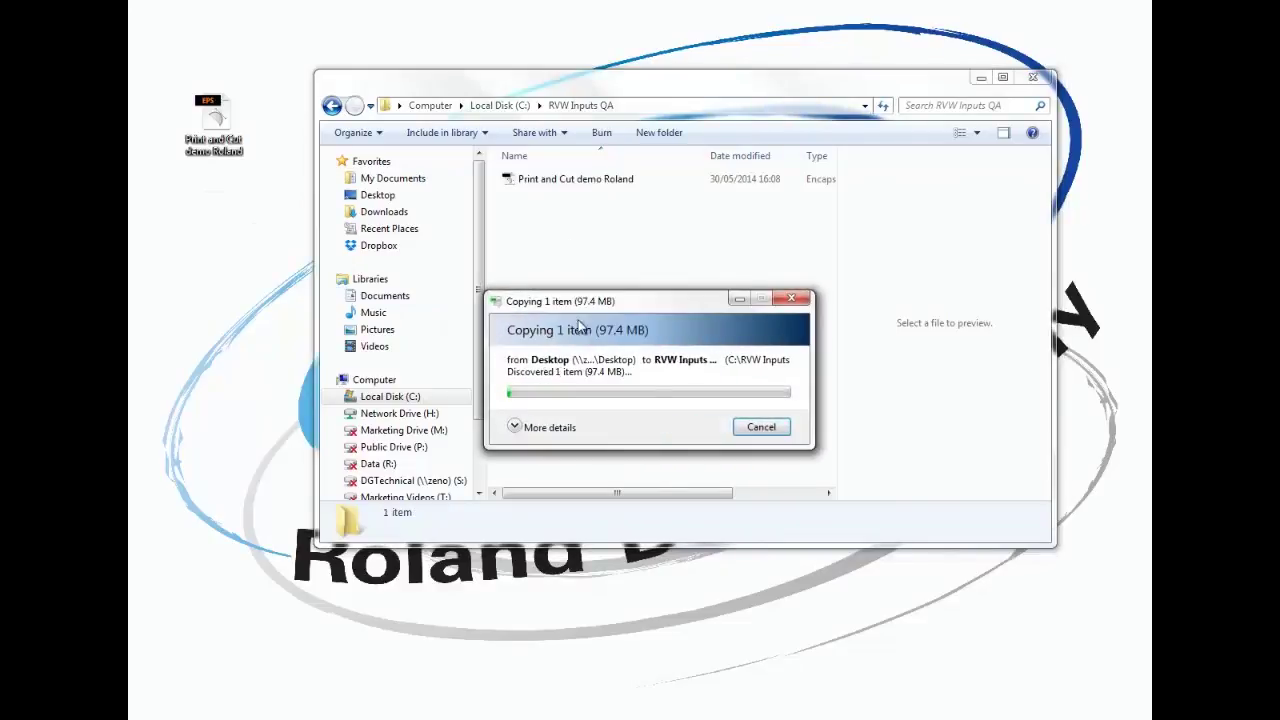